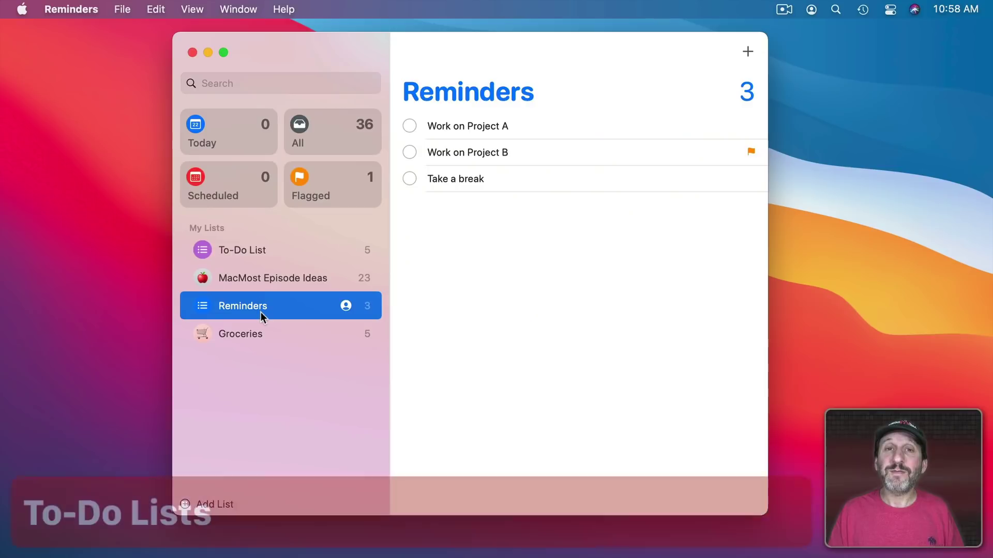
Step: Select MacMost Episode Ideas in the My Lists sidebar
left_click(228, 252)
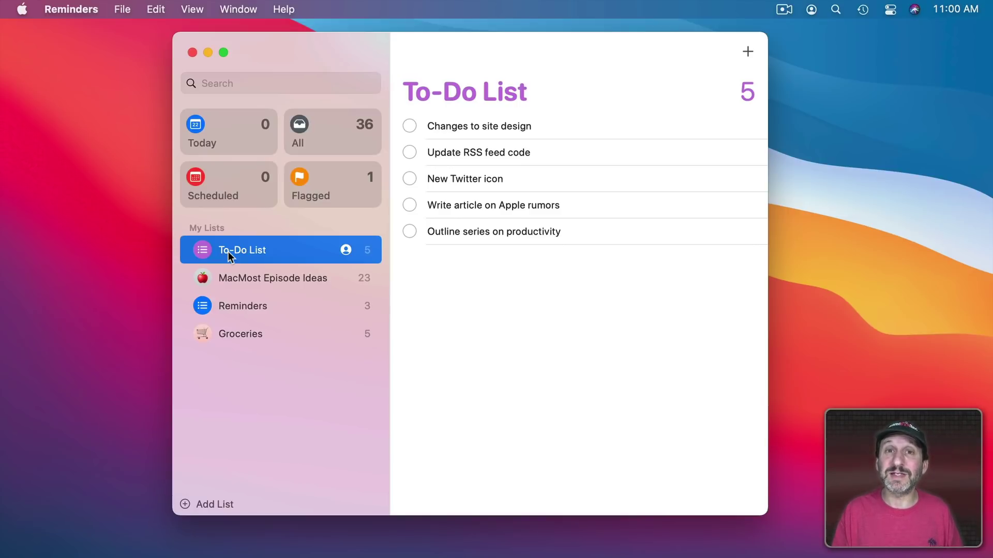
mouse_move(273, 278)
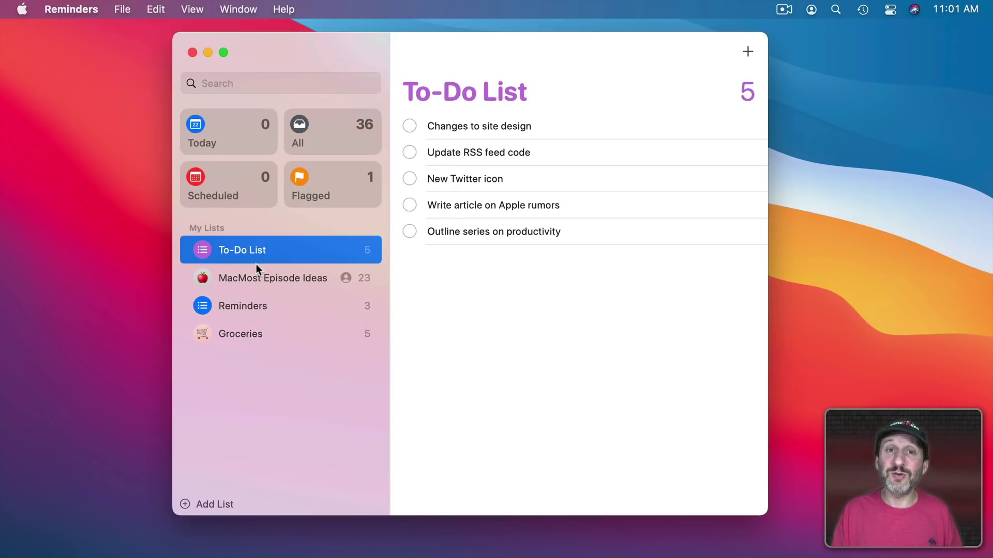
left_click(243, 285)
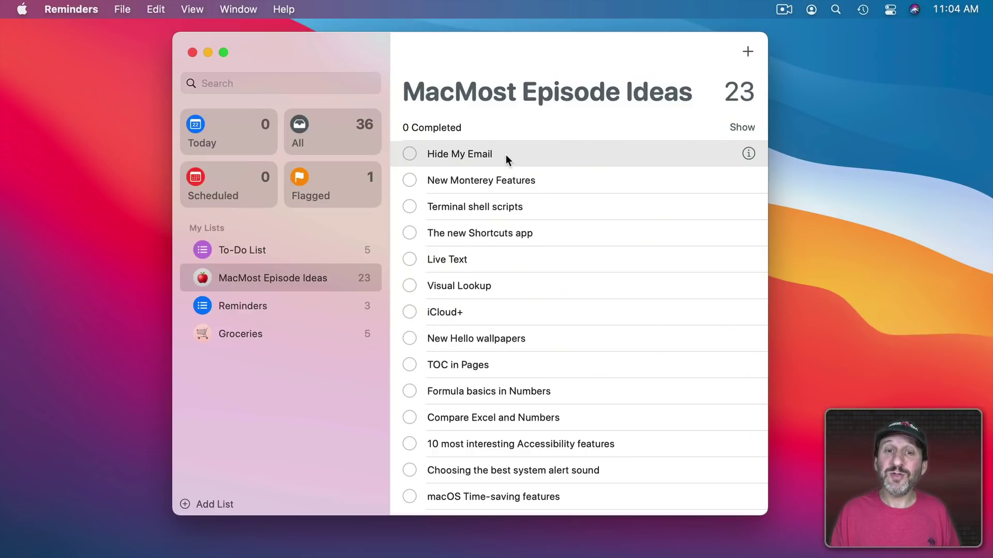
Step: Expand the Hide My Email reminder and show its info popover
left_click(478, 154)
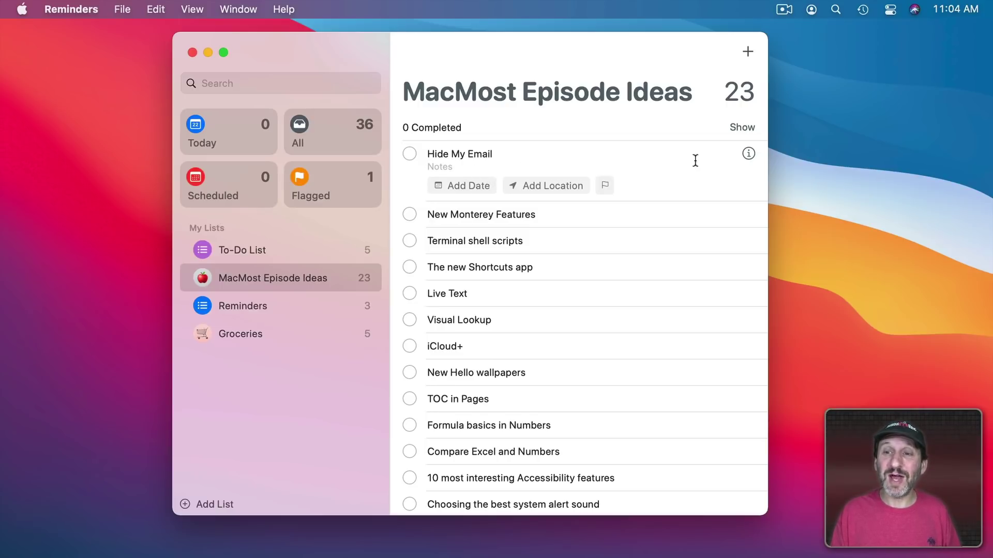
left_click(749, 153)
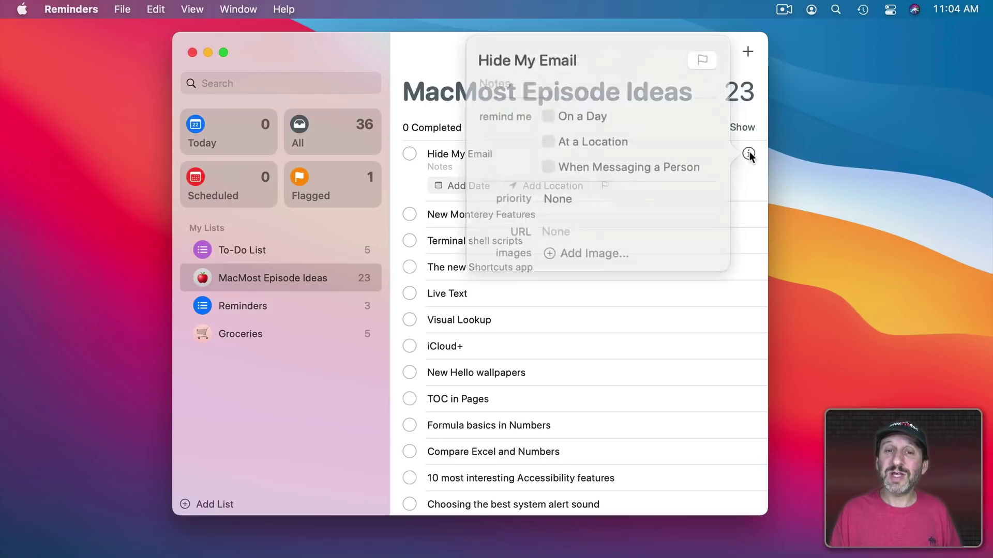